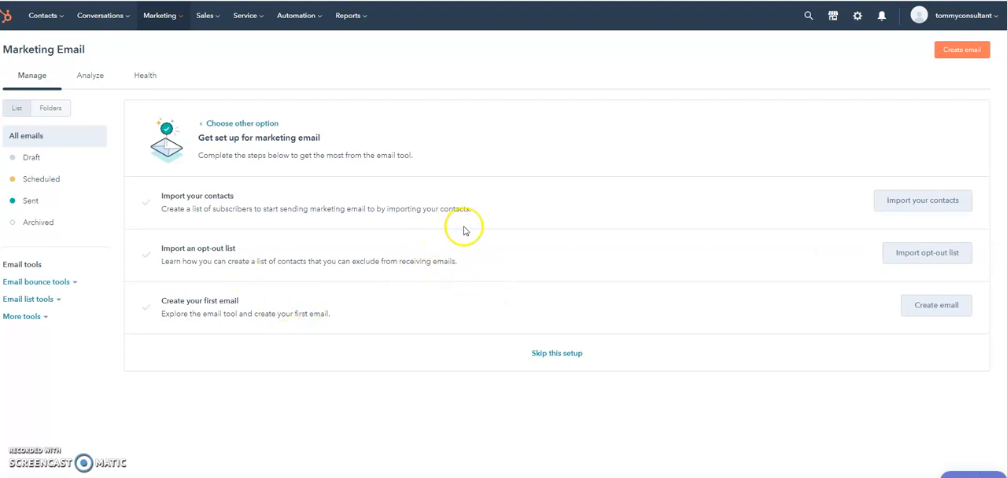
- Go to the marketing email settings and open the default email footer for editing
left_click(176, 18)
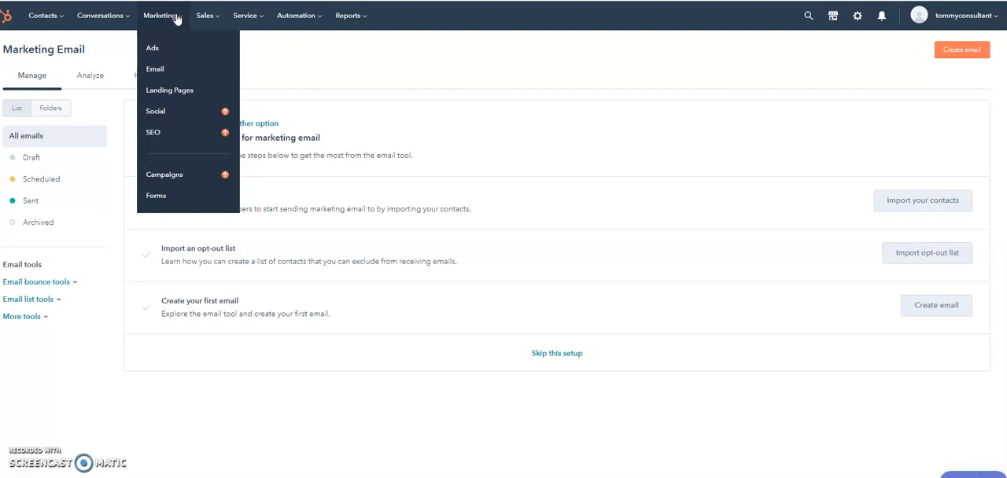
left_click(160, 68)
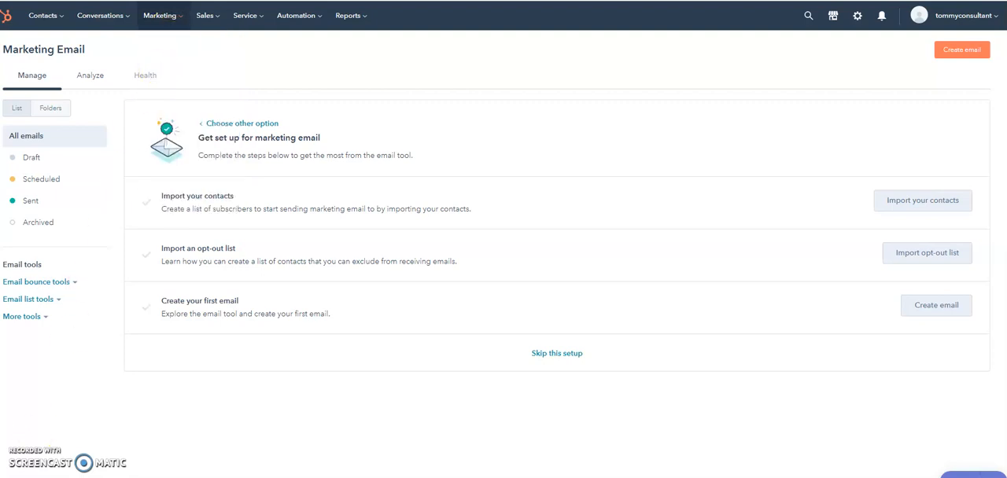
left_click(858, 15)
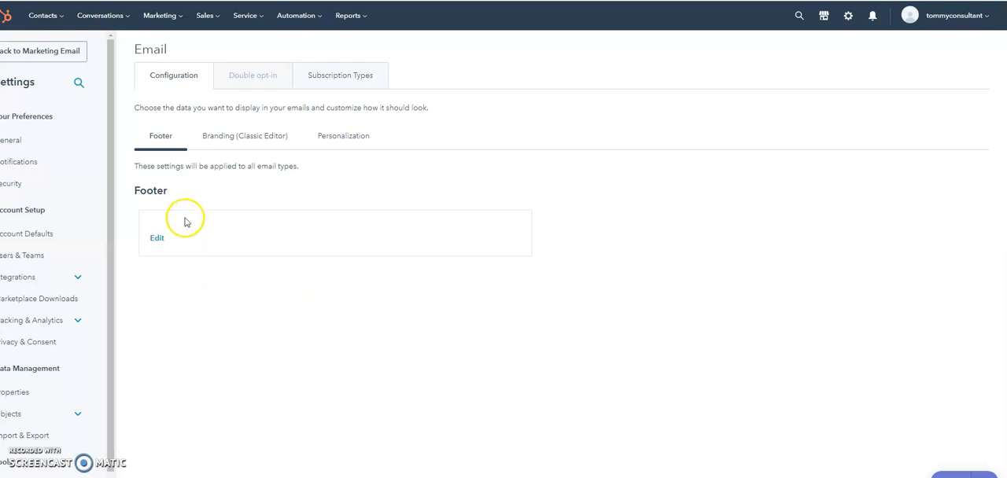
left_click(157, 238)
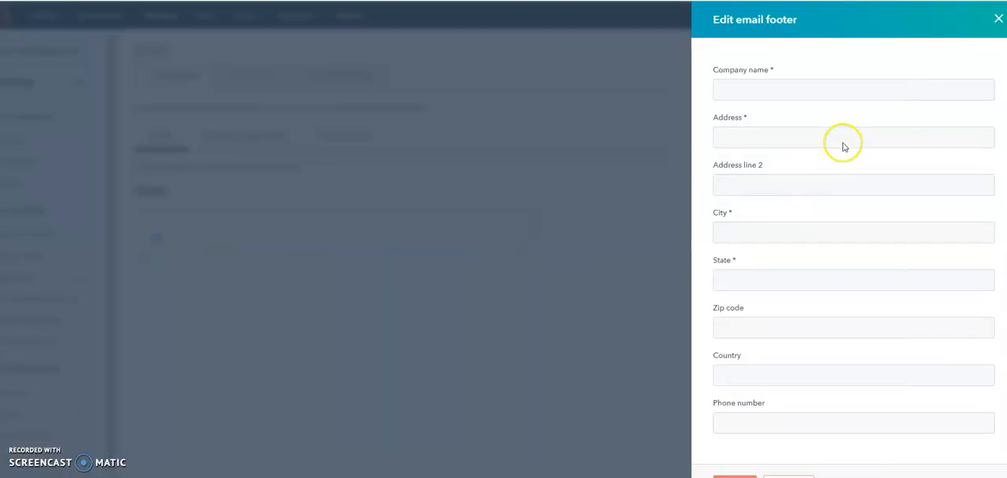
- Try to save the default email footer with its required fields left empty
left_click(741, 88)
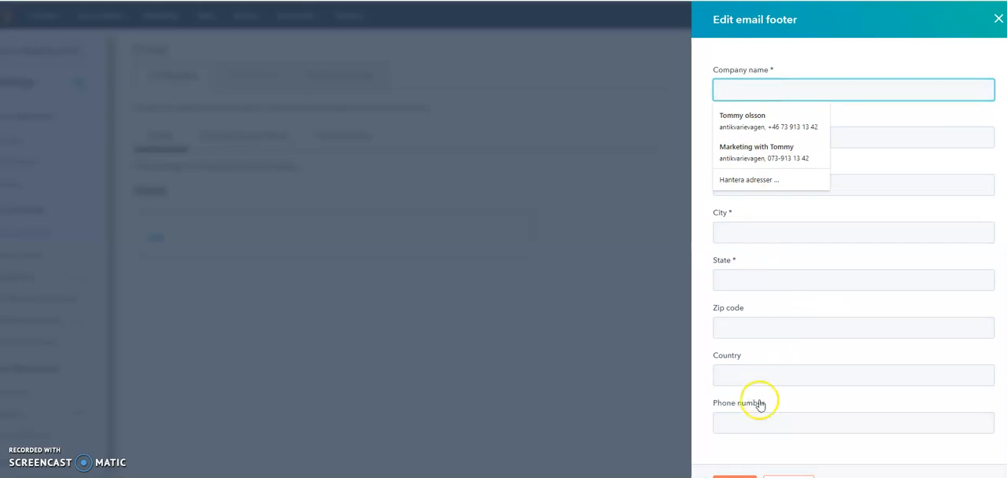
left_click(857, 116)
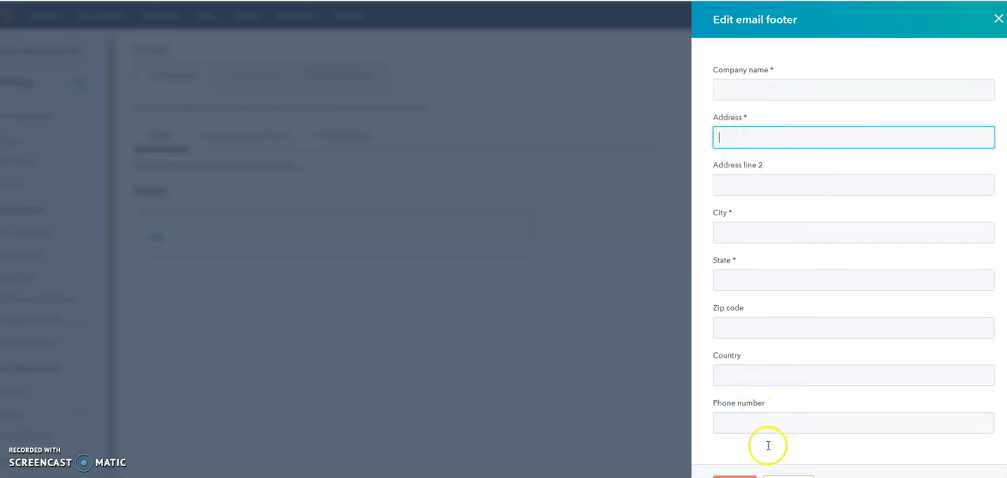
left_click(735, 477)
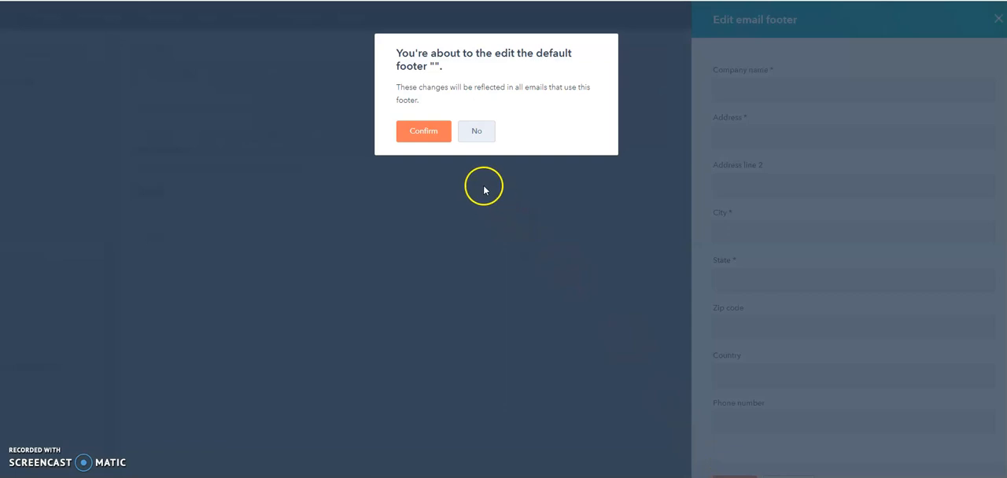
left_click(427, 130)
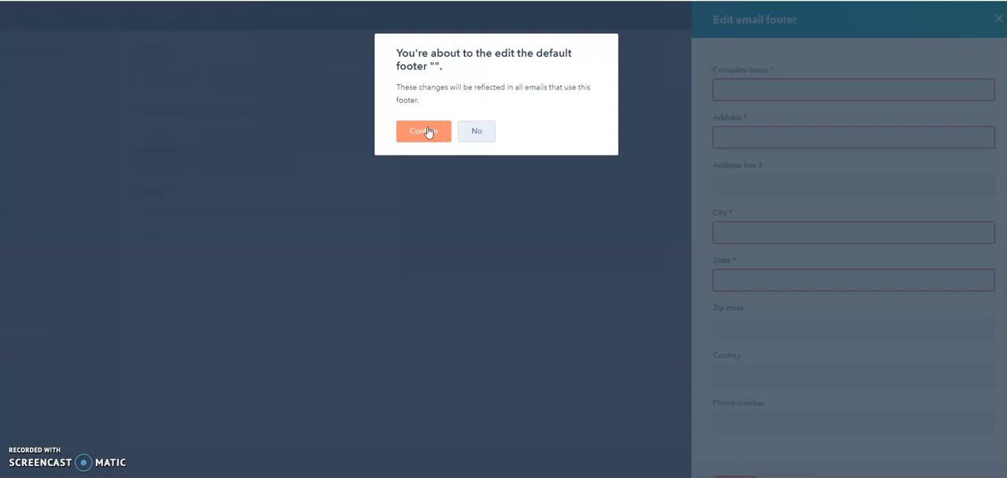
key("Return")
- Fill in the email footer with the saved company name, address and phone details, and confirm saving it as the default footer
left_click(749, 89)
left_click(750, 116)
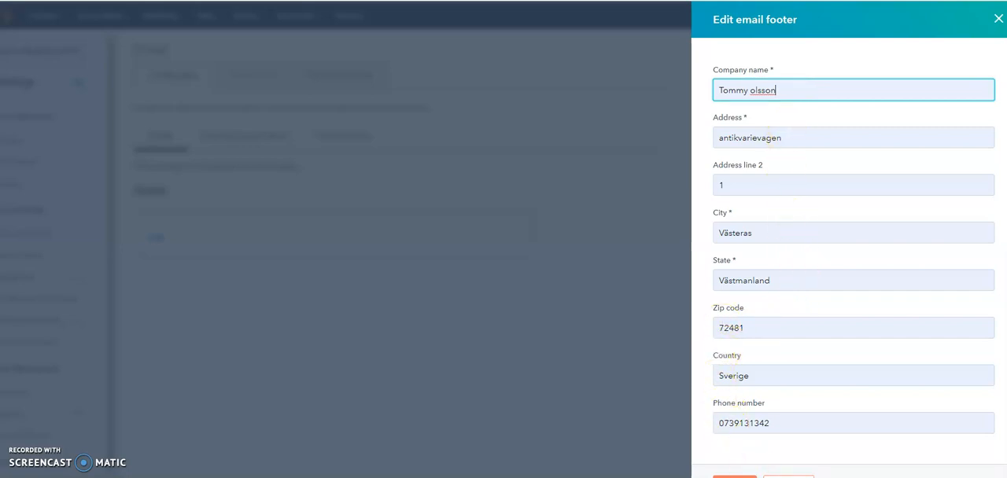
left_click(735, 476)
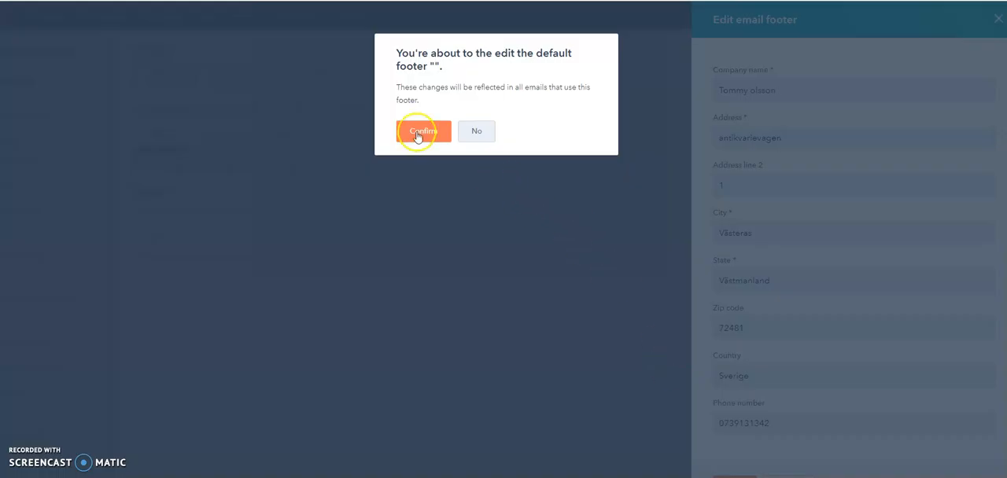
left_click(418, 136)
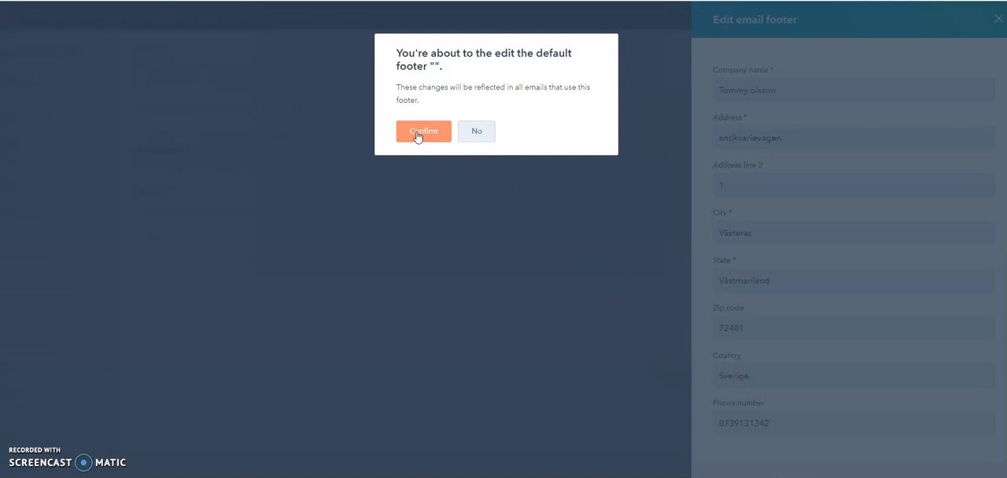
left_click(417, 136)
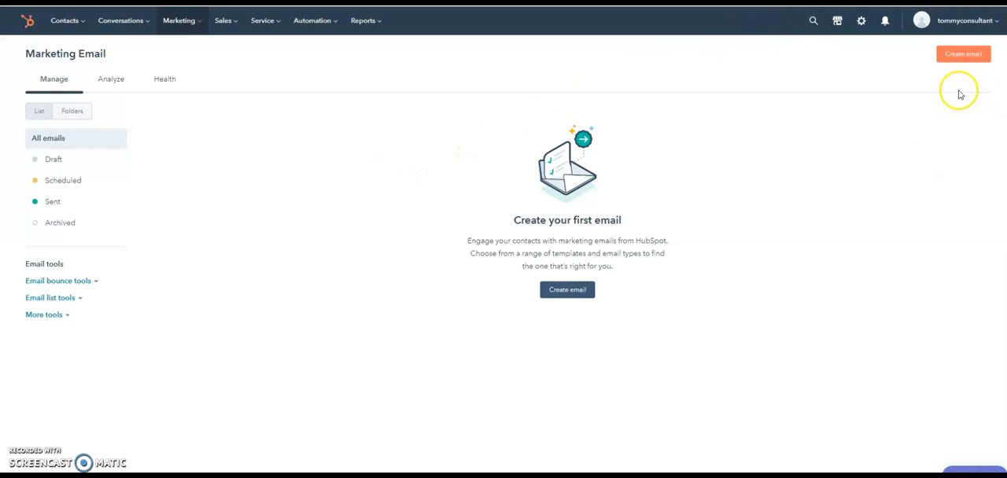
- Create a new marketing email from the welcome newsletter layout and delete its company logo section
left_click(968, 57)
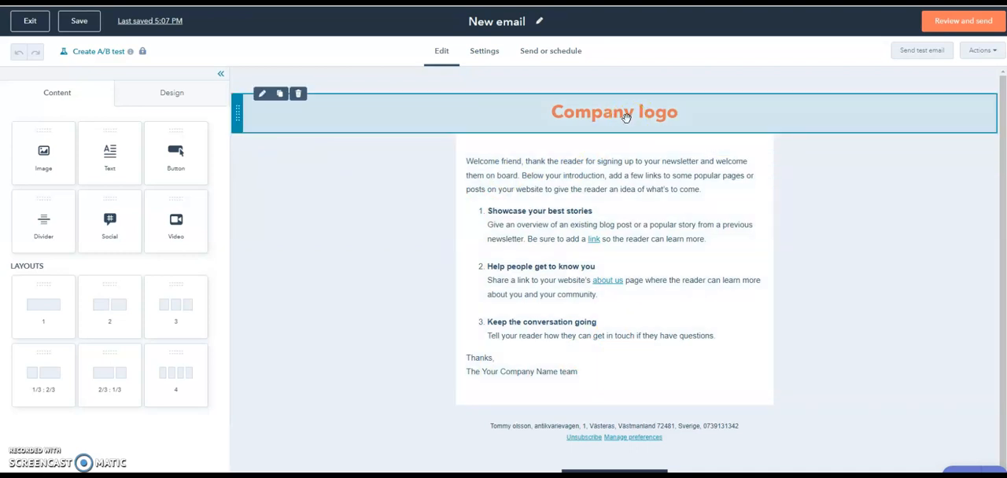
left_click(299, 96)
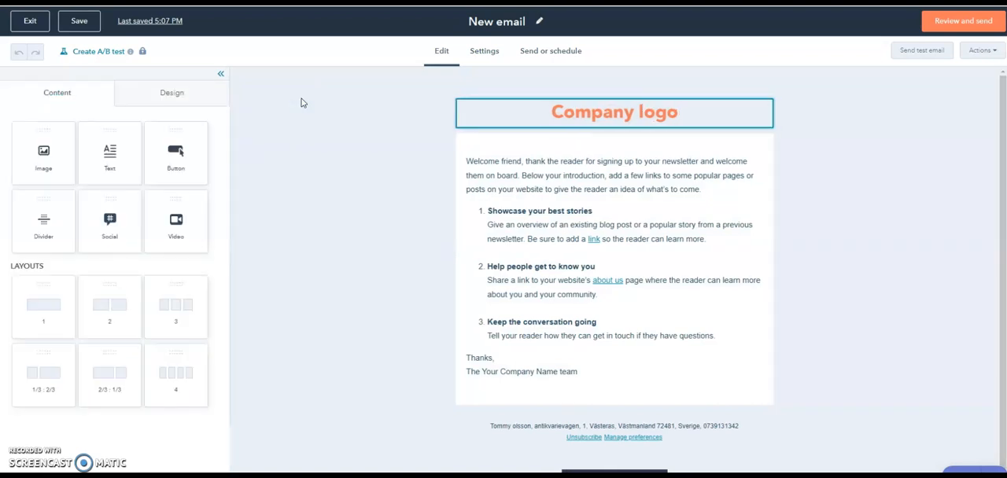
mouse_move(567, 116)
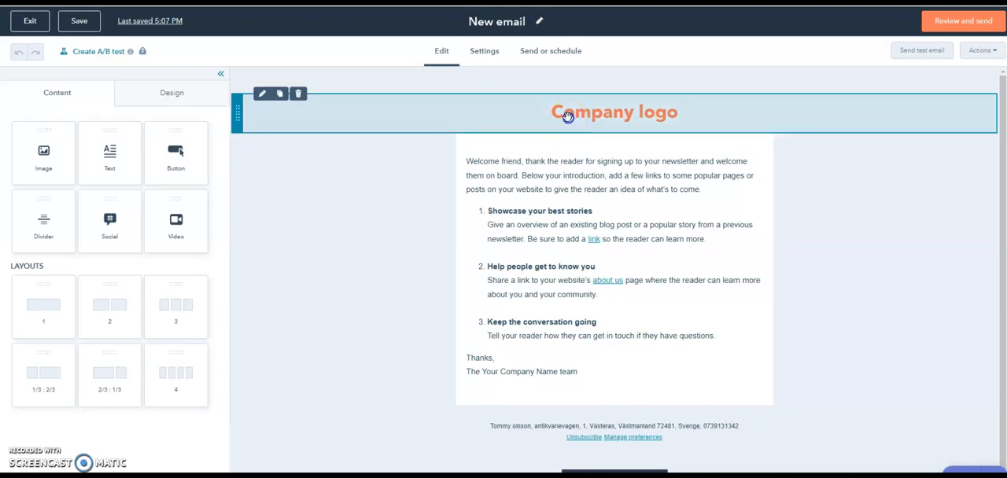
left_click(301, 96)
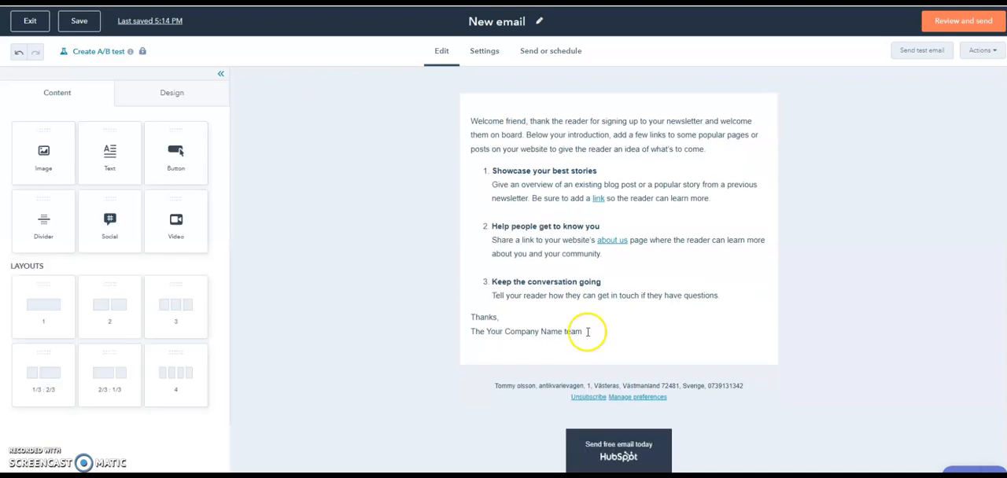
- Replace the company team line under "Thanks," in the email body with the sender's first name
left_click(585, 330)
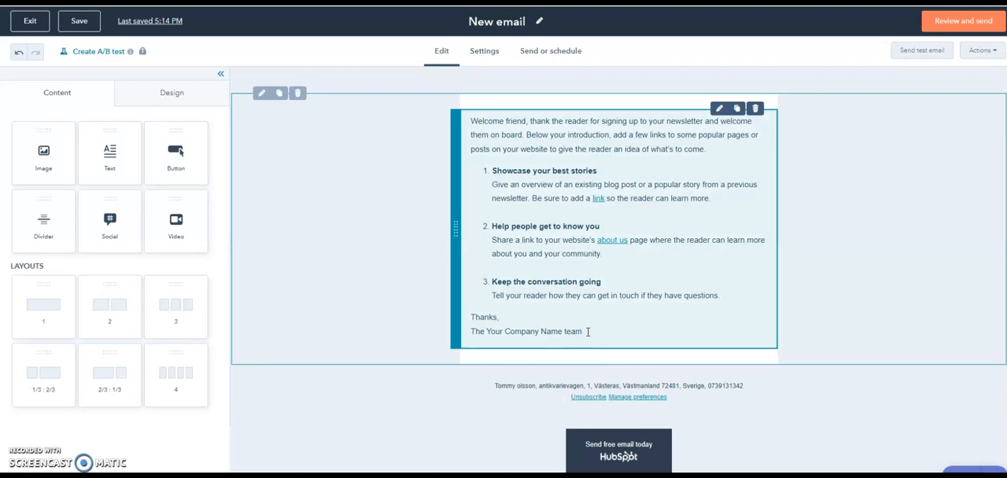
left_click(582, 332)
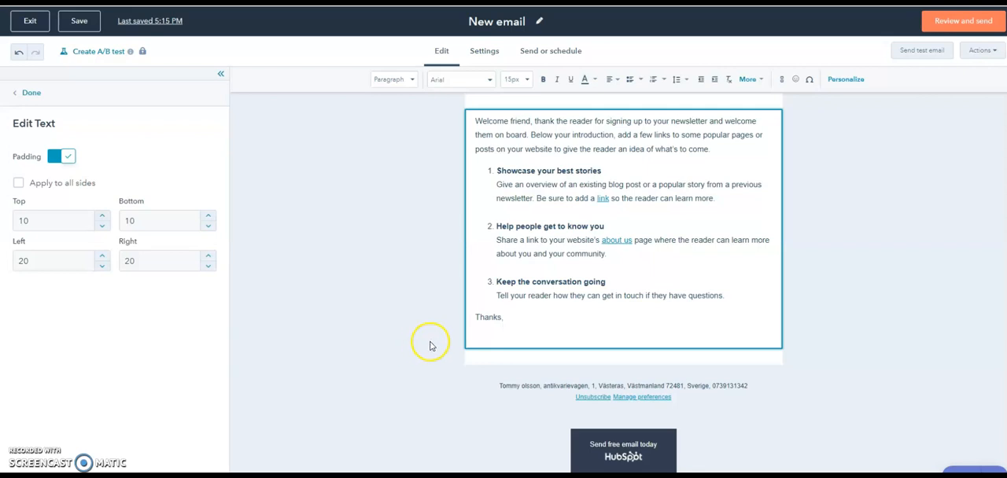
left_click(489, 331)
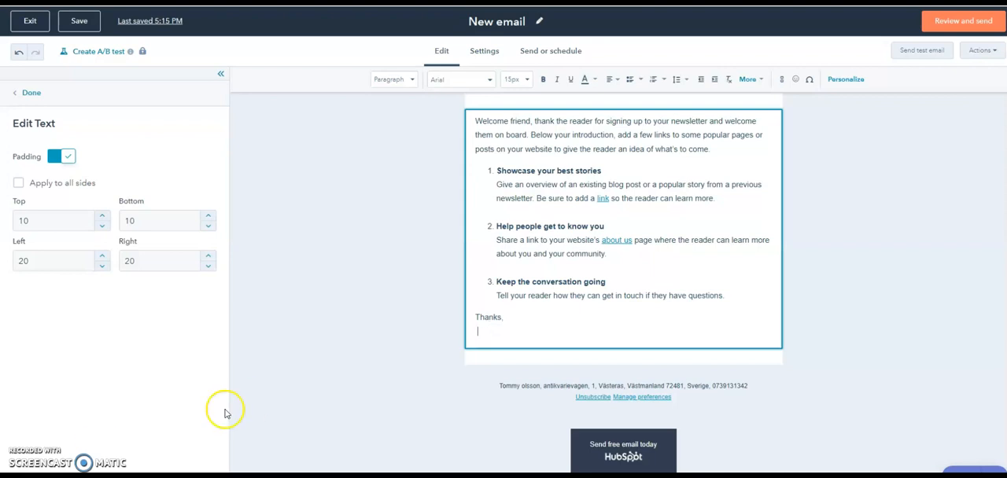
left_click(490, 330)
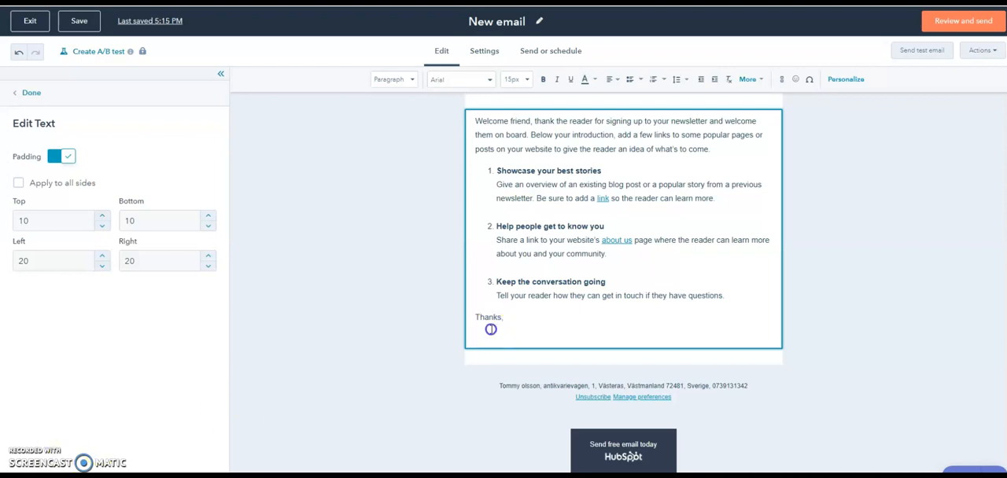
type("Tommy")
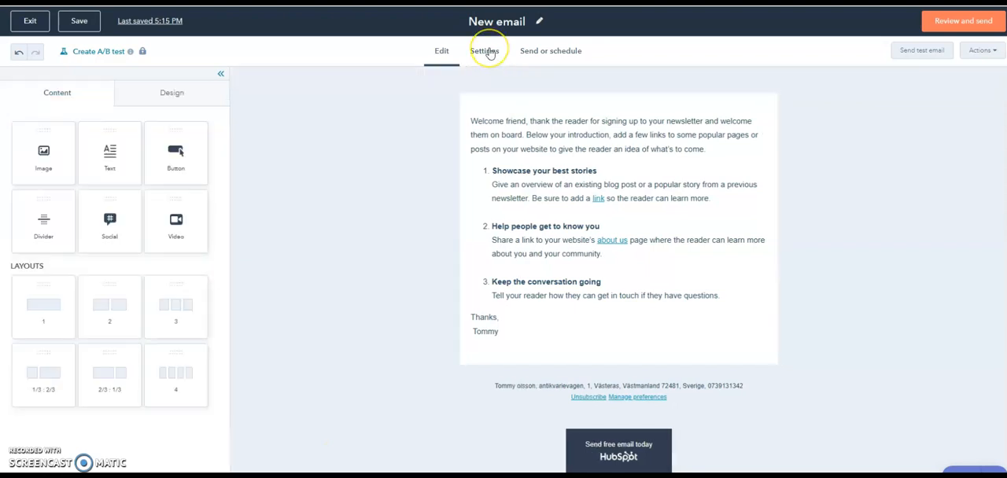
- Enter "Hi and welsome" as the subject line in the email's settings
left_click(489, 49)
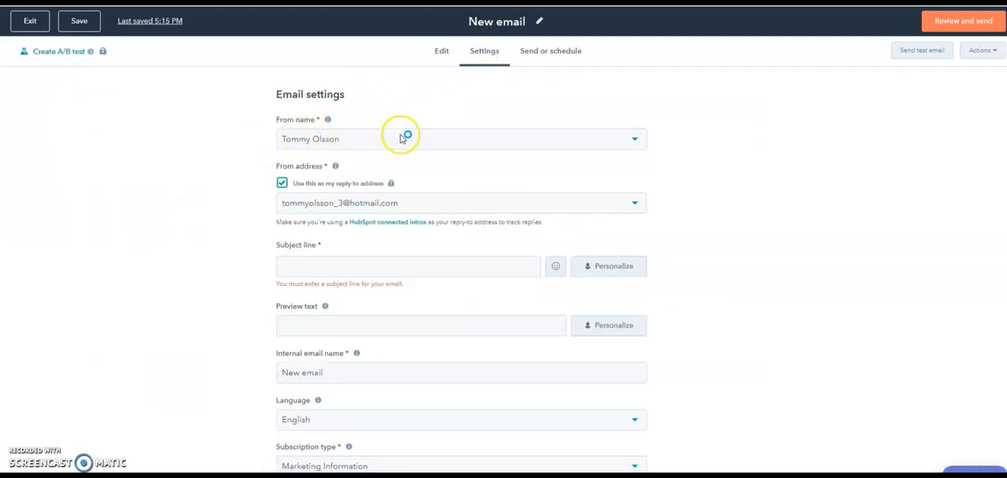
scroll(417, 173, "down", 2)
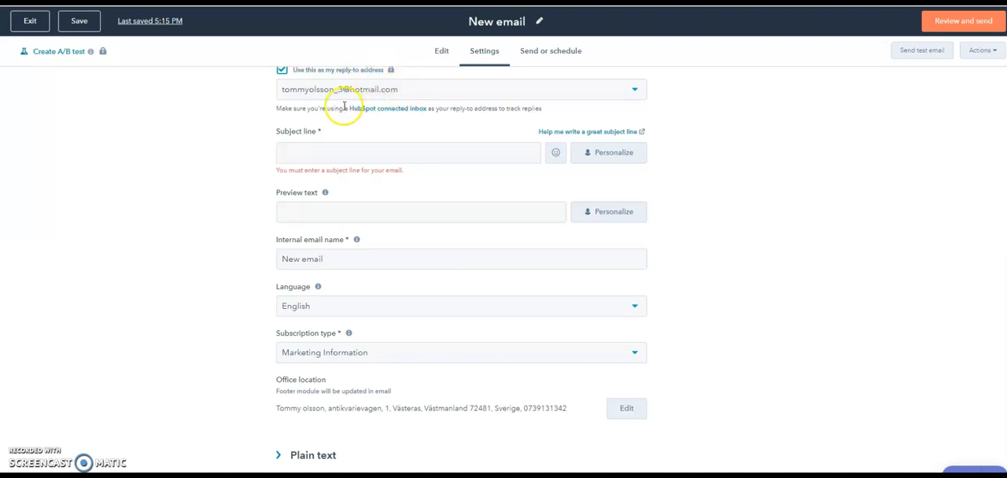
left_click(302, 154)
type("H")
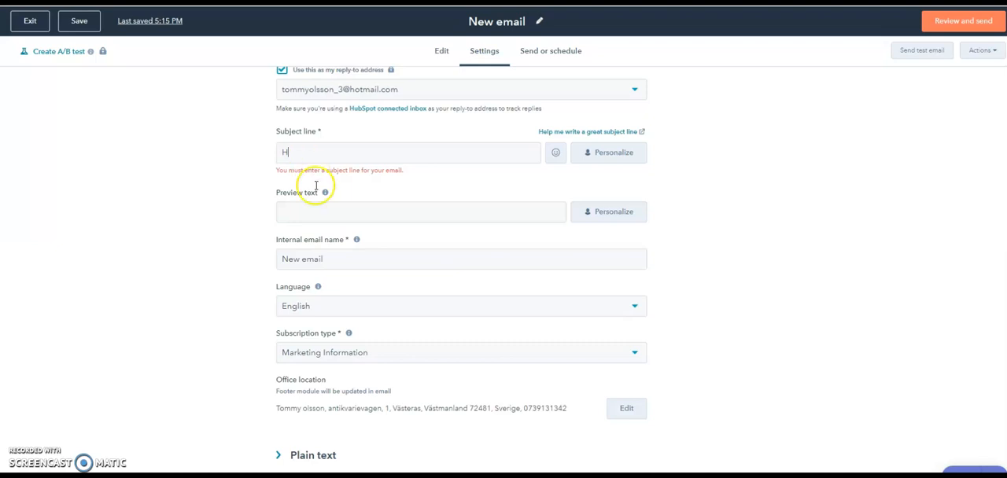
type("i and welsome")
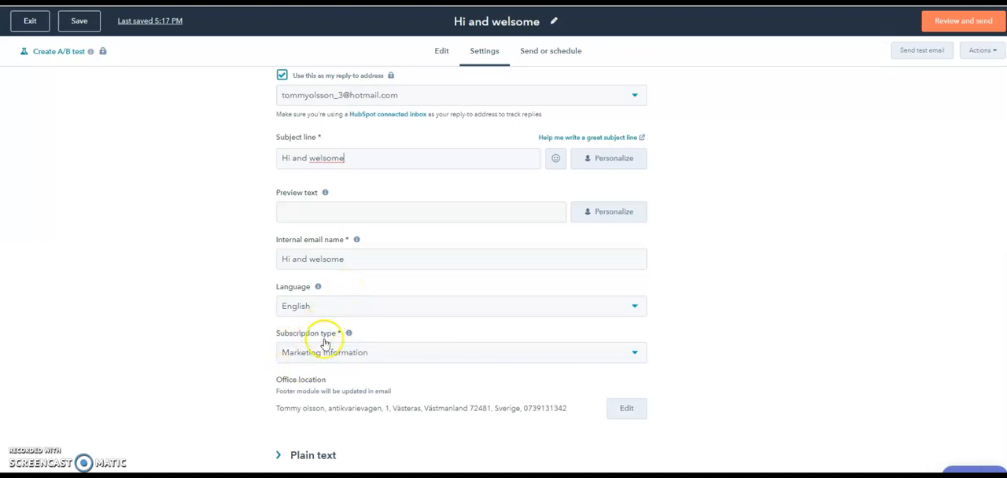
- Check which subscription types can be chosen for the email
left_click(635, 354)
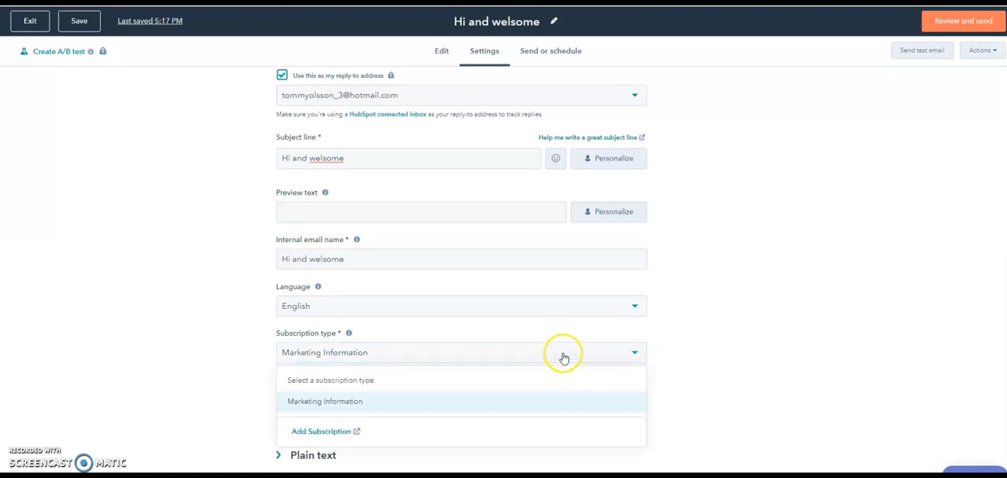
left_click(759, 241)
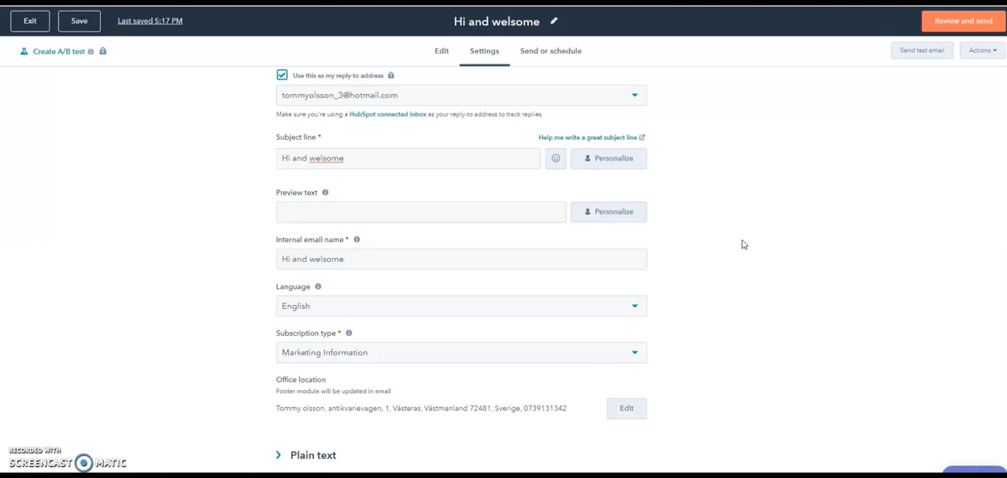
scroll(742, 245, "up", 2)
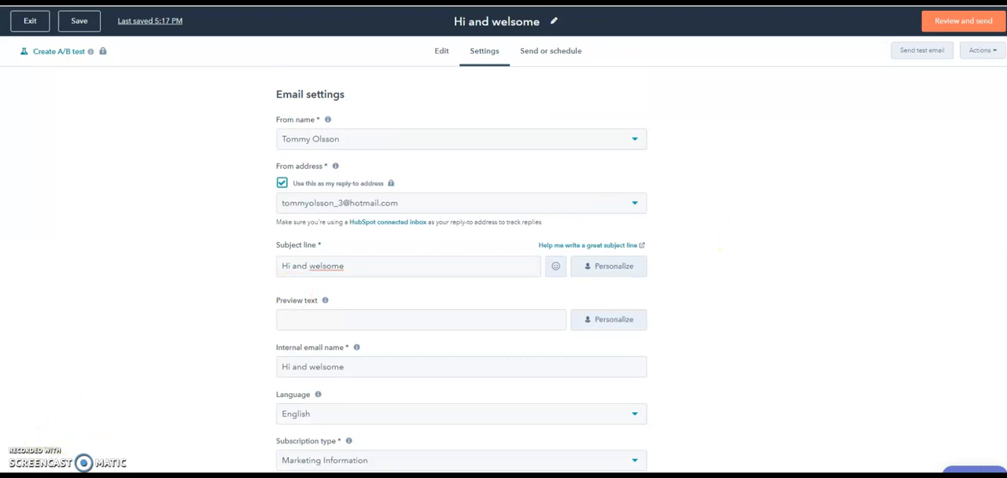
- Choose to schedule the email for later in its sending options and start the schedule review
left_click(558, 55)
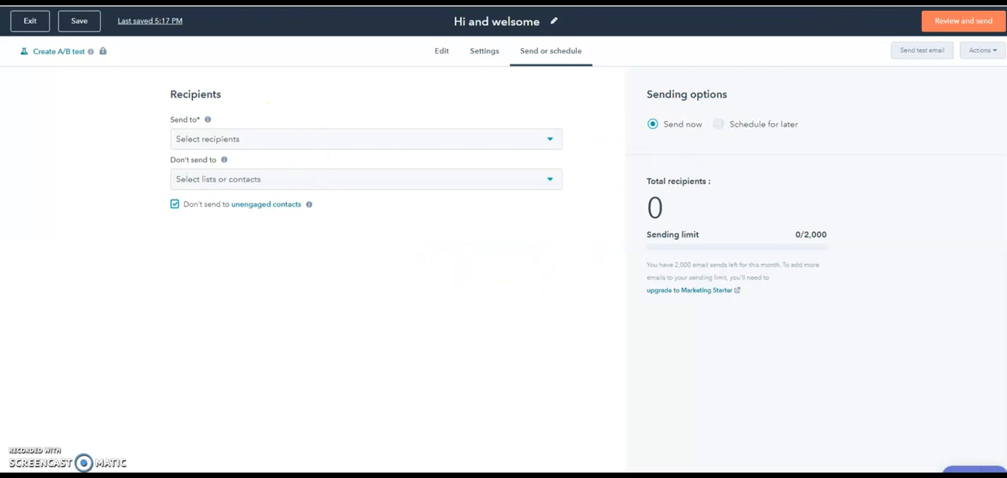
left_click(719, 124)
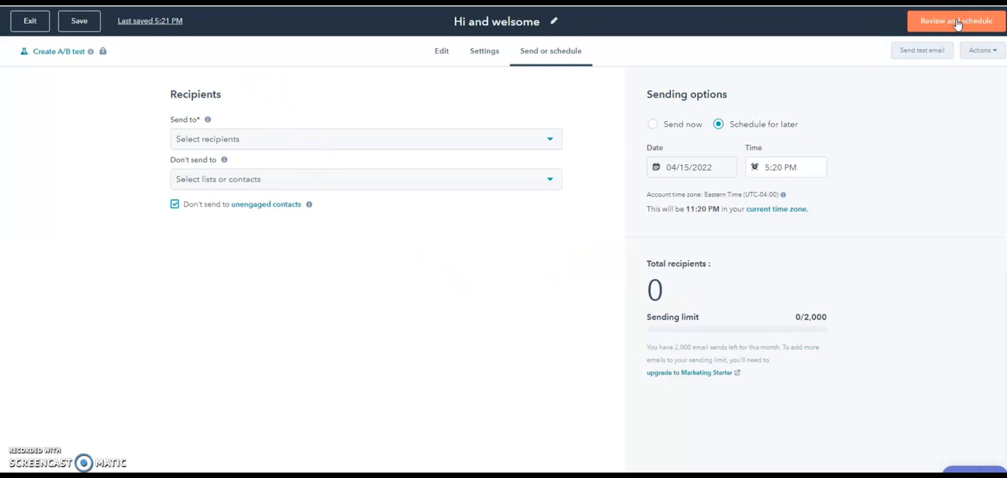
left_click(956, 23)
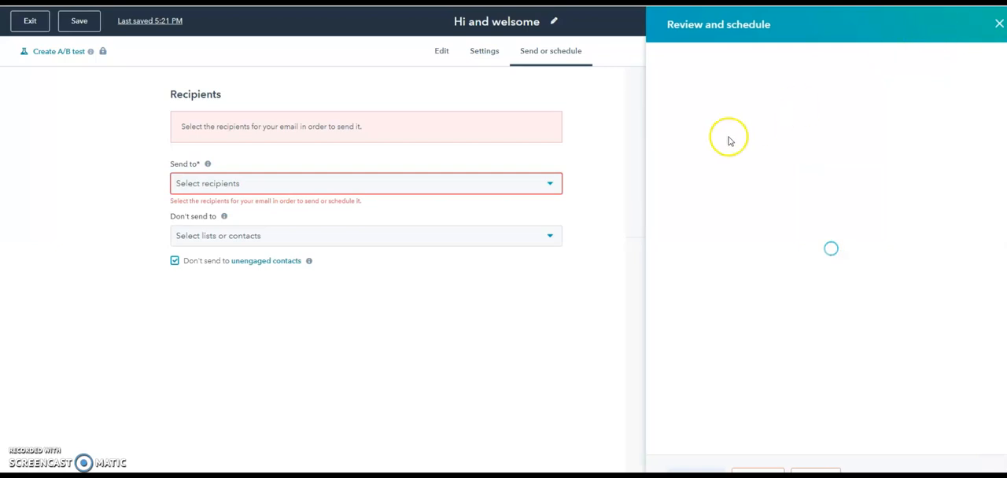
- Leave the schedule review and open the list of contacts and contact lists for the email's recipients
left_click(550, 185)
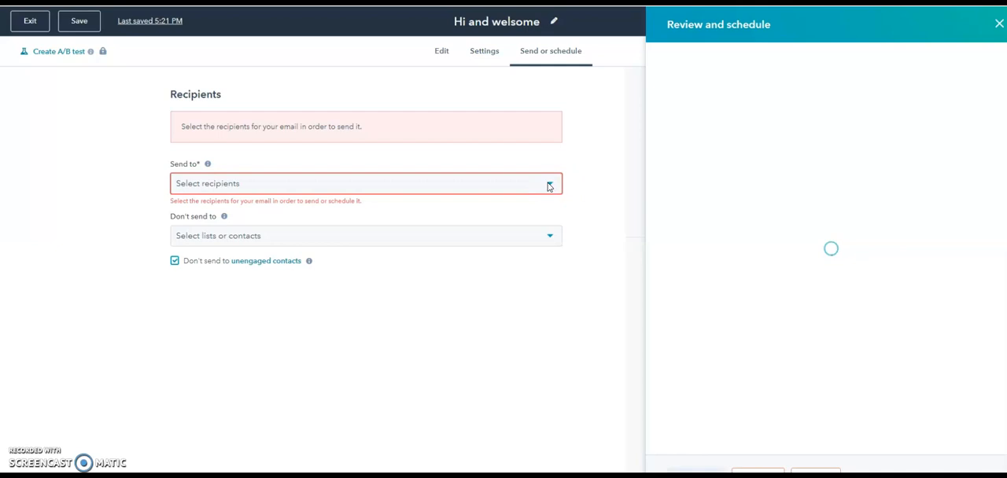
left_click(549, 185)
left_click(549, 185)
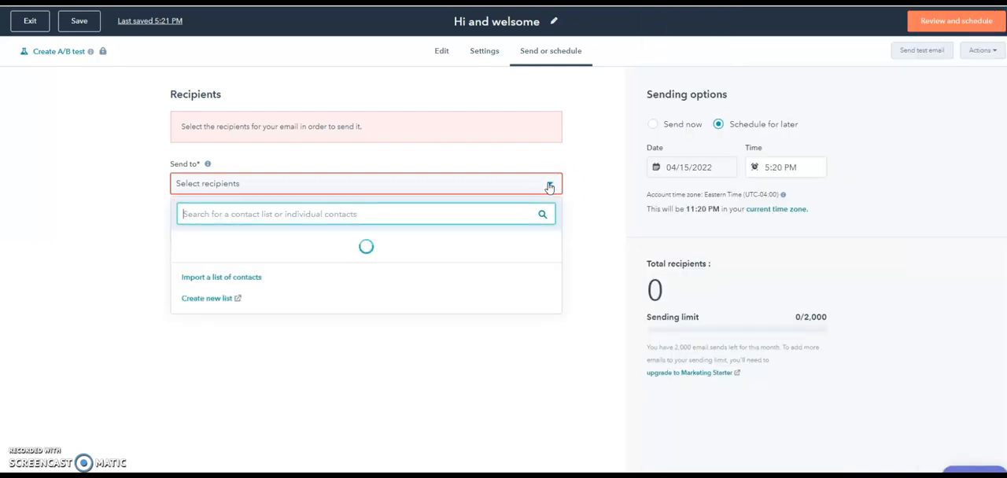